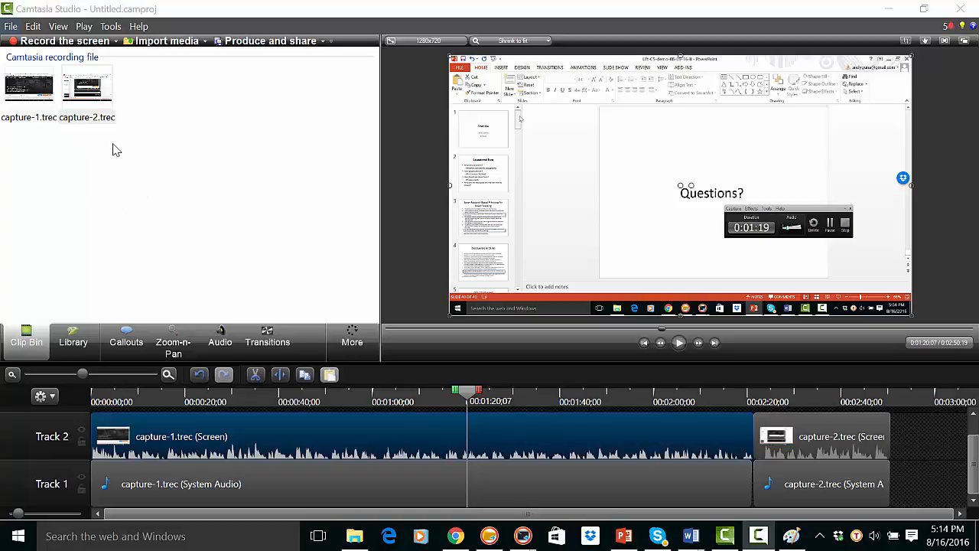
{"action": "left_click", "coordinate": [29, 88]}
{"action": "left_click", "coordinate": [88, 95]}
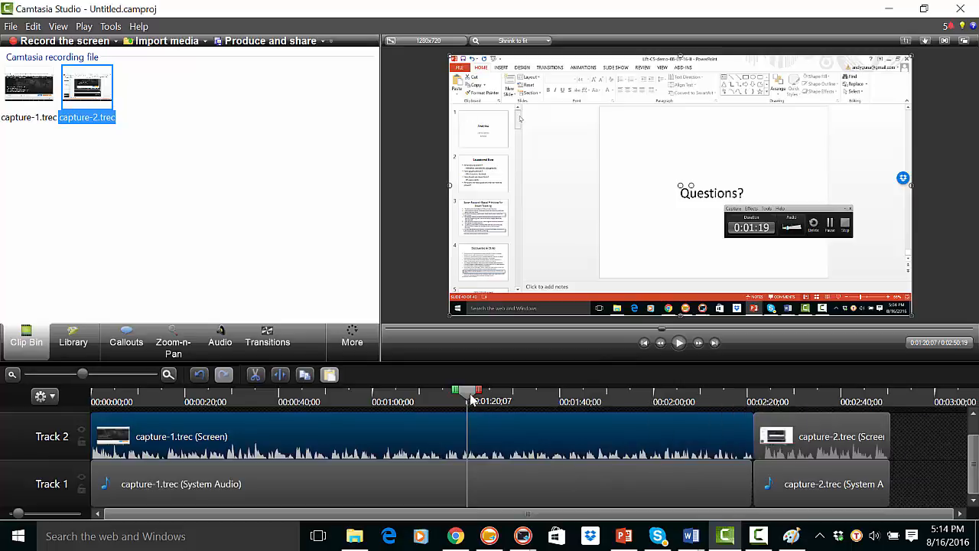
{"action": "mouse_move", "coordinate": [467, 392]}
{"action": "left_mouse_down"}
{"action": "mouse_move", "coordinate": [310, 400]}
{"action": "mouse_move", "coordinate": [711, 411]}
{"action": "mouse_move", "coordinate": [774, 403]}
{"action": "mouse_move", "coordinate": [849, 425]}
{"action": "mouse_move", "coordinate": [831, 426]}
{"action": "left_mouse_up"}
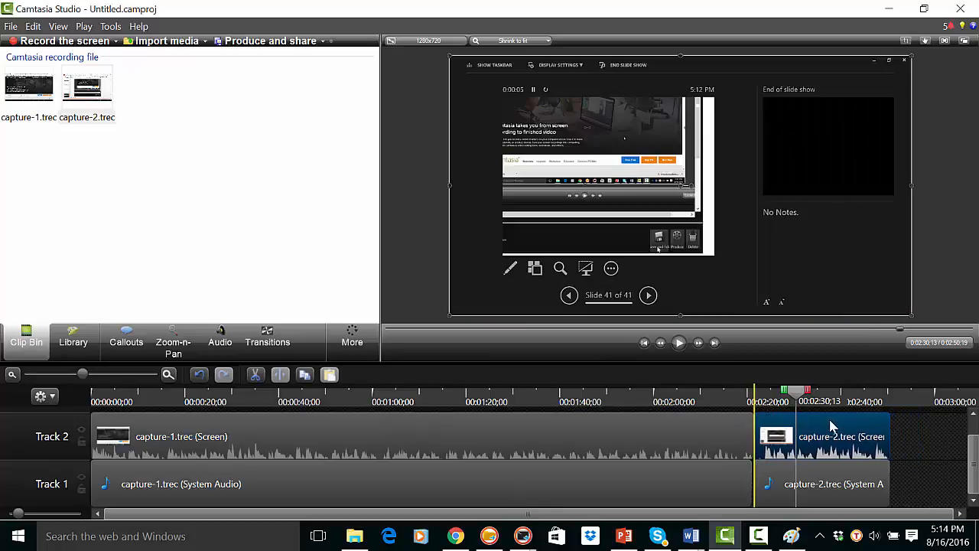
- Split all tracks at 00:01:20;01, within the capture-1.trec clip
{"action": "left_click_drag", "start_coordinate": [795, 393], "coordinate": [466, 390]}
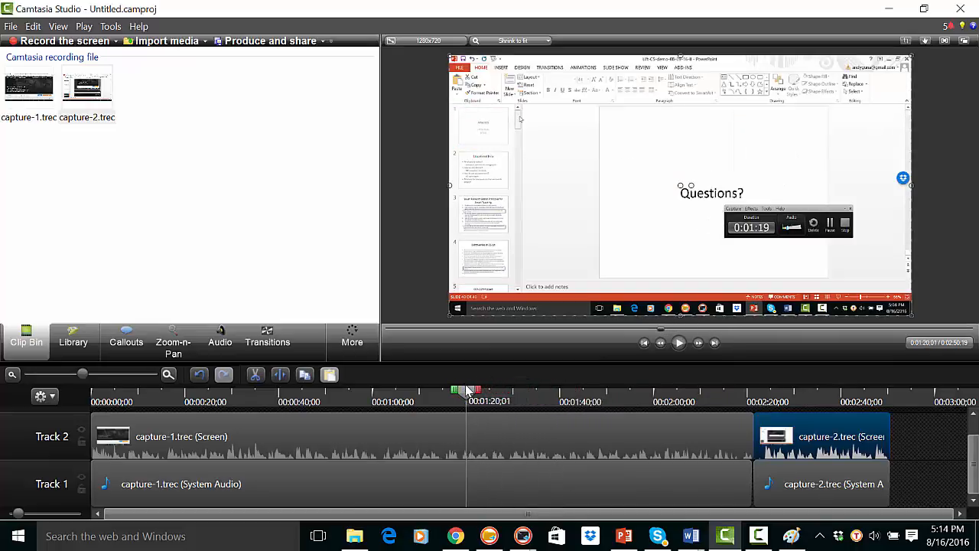
{"action": "right_click", "coordinate": [466, 394]}
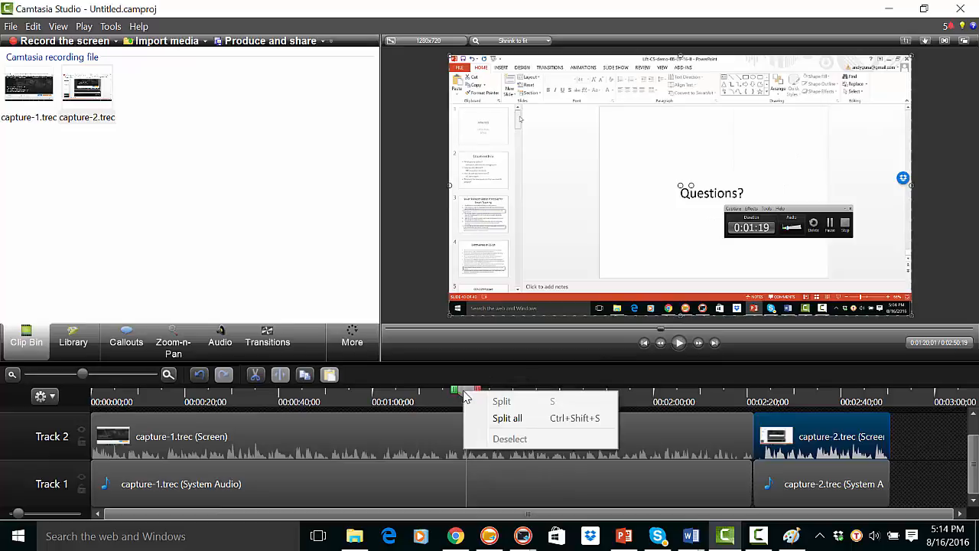
{"action": "left_click", "coordinate": [511, 418]}
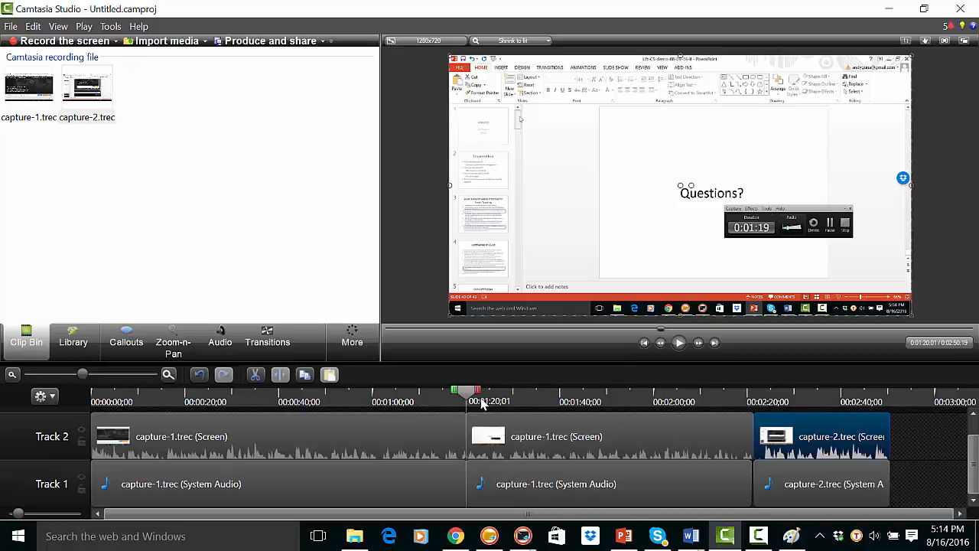
- Split all tracks again at 00:01:49;09 to isolate the middle segment of capture-1.trec
{"action": "left_click_drag", "start_coordinate": [482, 404], "coordinate": [610, 397]}
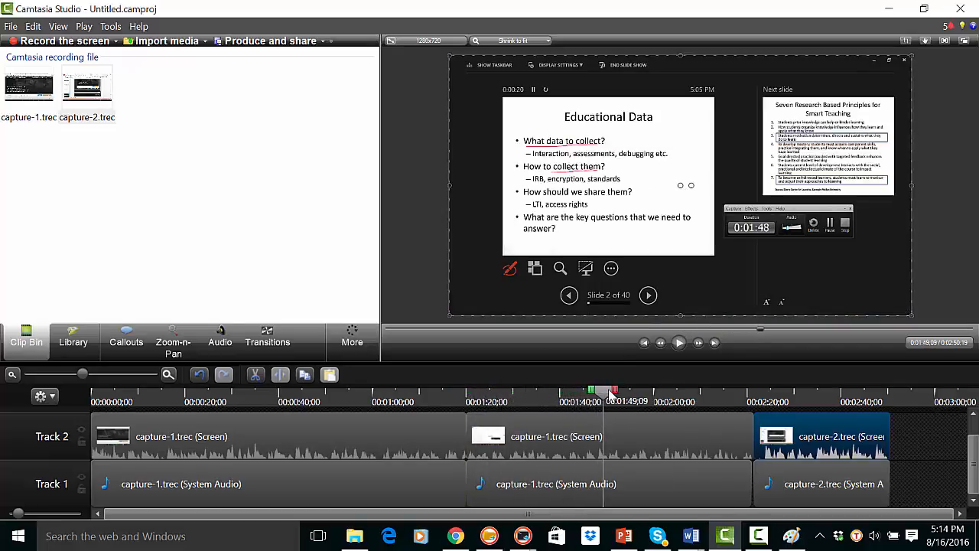
{"action": "right_click", "coordinate": [610, 396]}
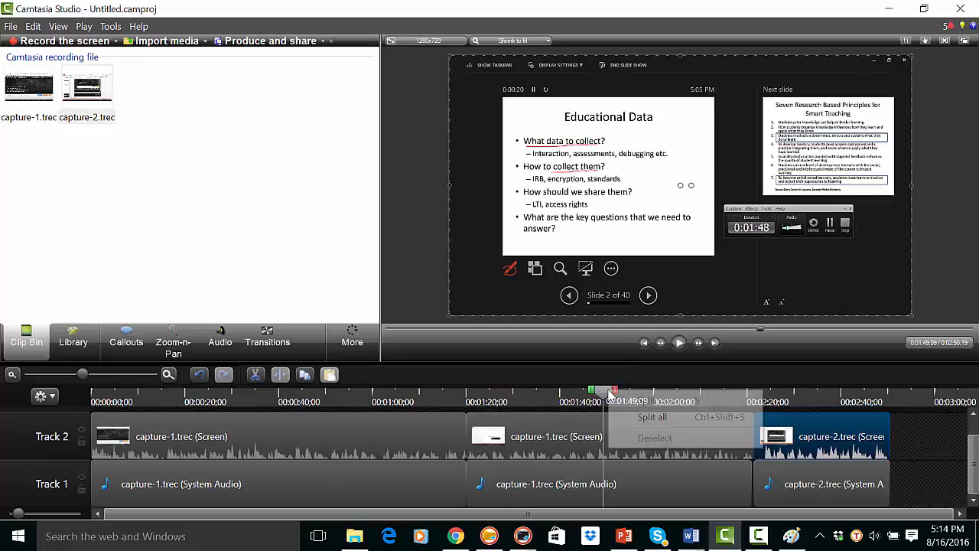
{"action": "left_click", "coordinate": [650, 419]}
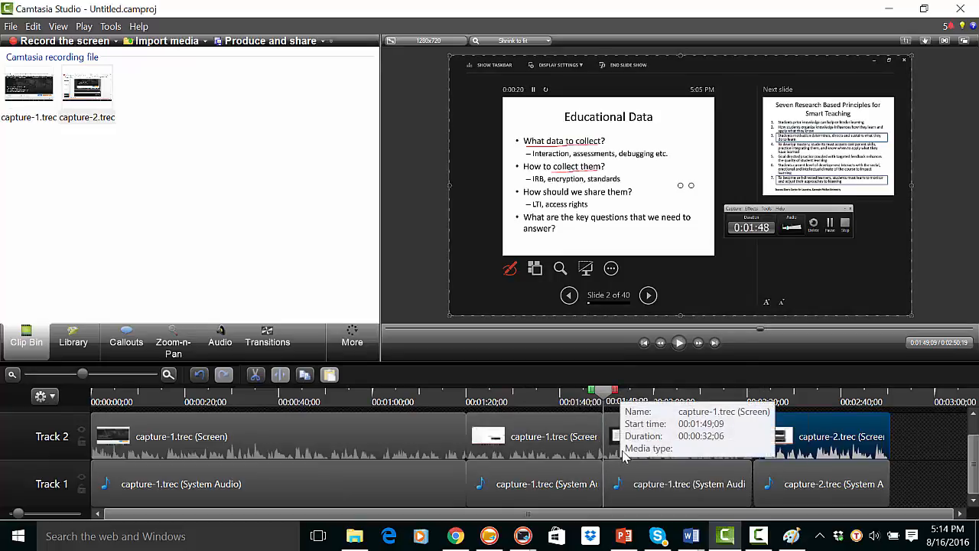
- Delete the middle capture-1.trec segment between the two splits, both its screen and system audio parts
{"action": "left_click", "coordinate": [549, 447]}
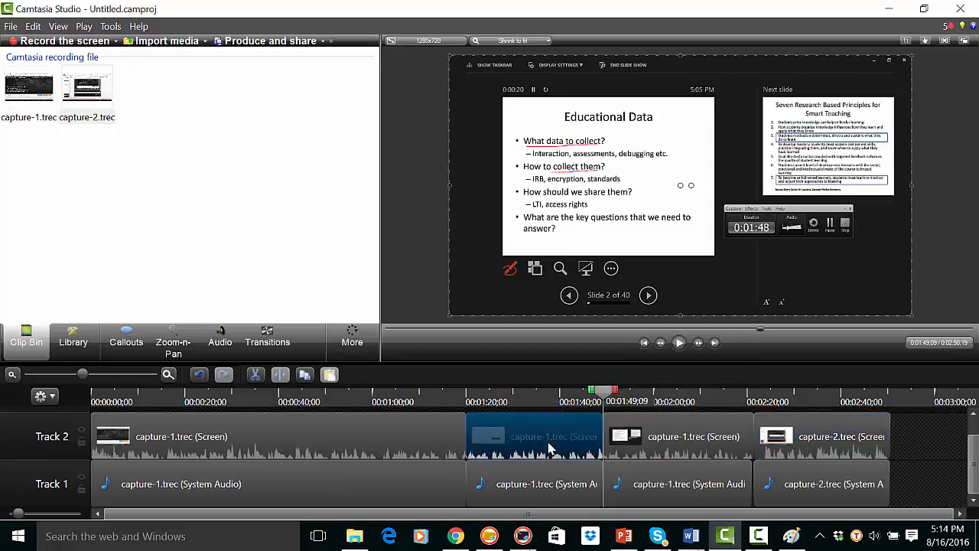
{"action": "left_click", "coordinate": [665, 440]}
{"action": "left_click", "coordinate": [550, 434]}
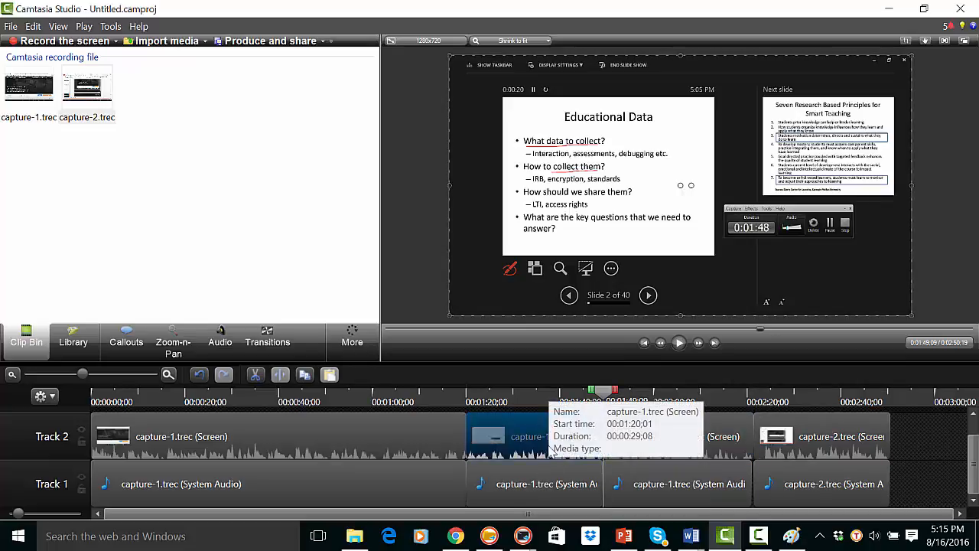
{"action": "left_click", "coordinate": [538, 493], "text": "ctrl"}
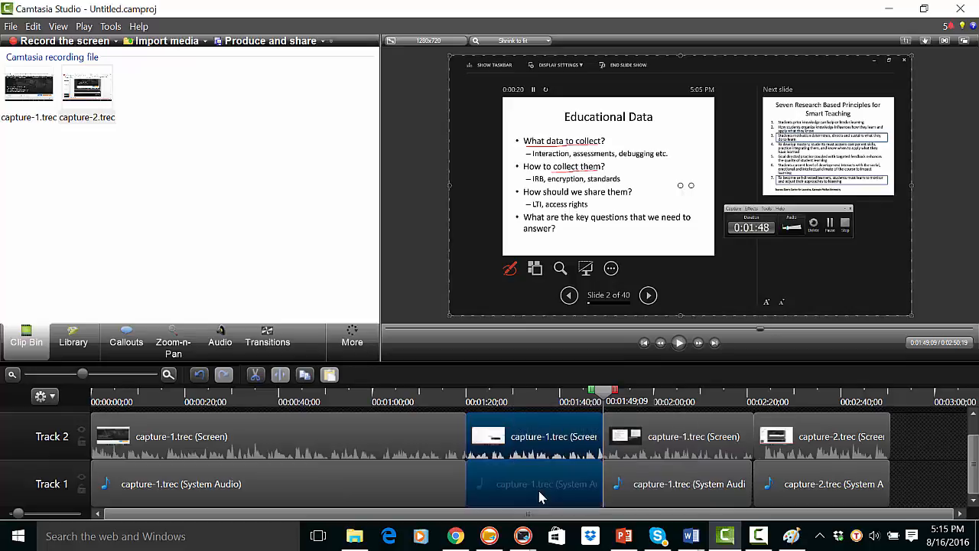
{"action": "right_click", "coordinate": [537, 448]}
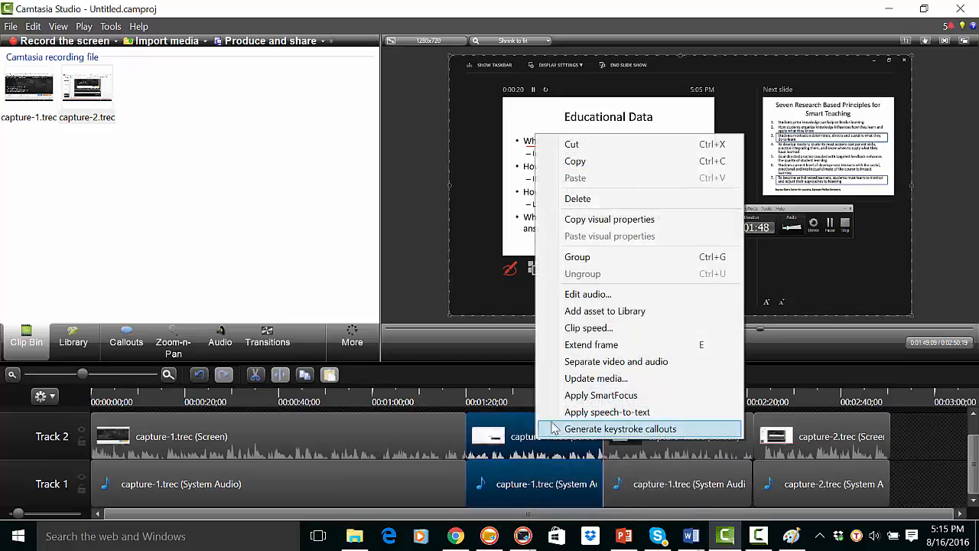
{"action": "left_click", "coordinate": [578, 199]}
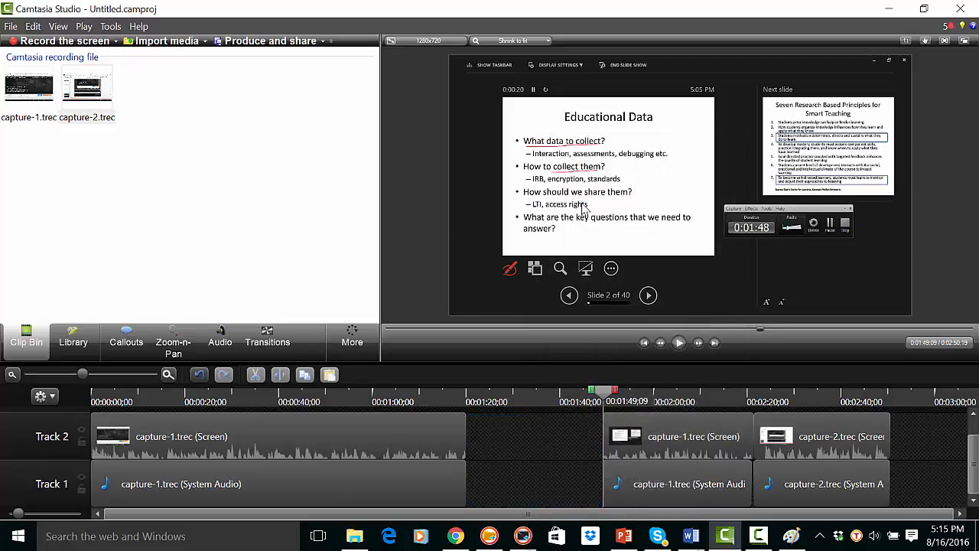
- Move the remaining capture-1.trec and capture-2.trec clips on both tracks earlier together to close the gap after the first segment
{"action": "left_click", "coordinate": [676, 440]}
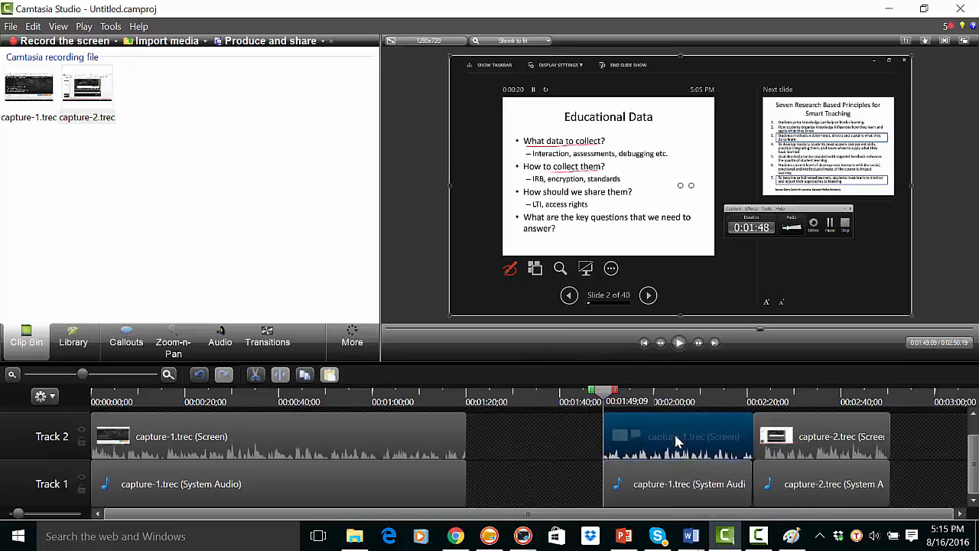
{"action": "left_click", "coordinate": [792, 444], "text": "ctrl"}
{"action": "left_click", "coordinate": [834, 486], "text": "ctrl"}
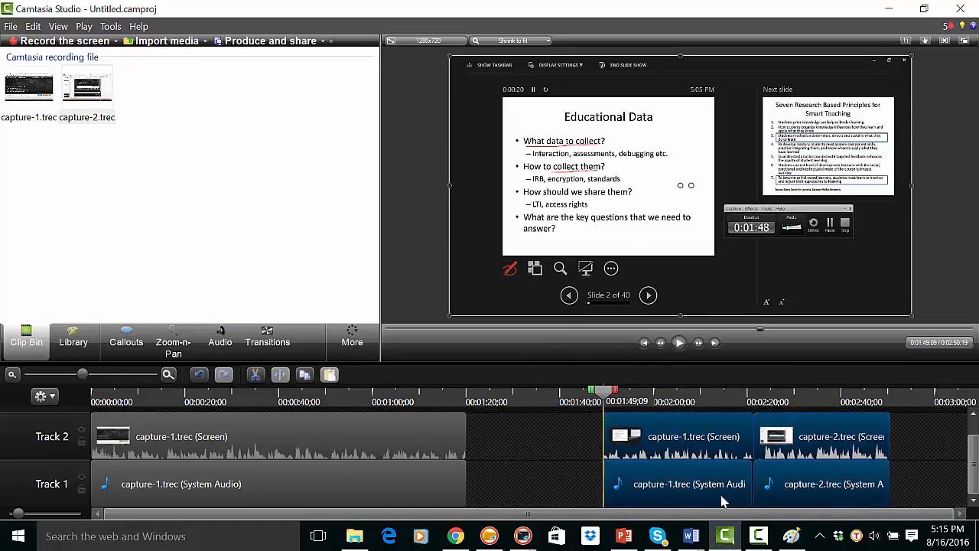
{"action": "left_click_drag", "start_coordinate": [725, 487], "coordinate": [577, 509]}
{"action": "left_click_drag", "start_coordinate": [590, 393], "coordinate": [438, 404]}
{"action": "left_click_drag", "start_coordinate": [390, 442], "coordinate": [427, 447]}
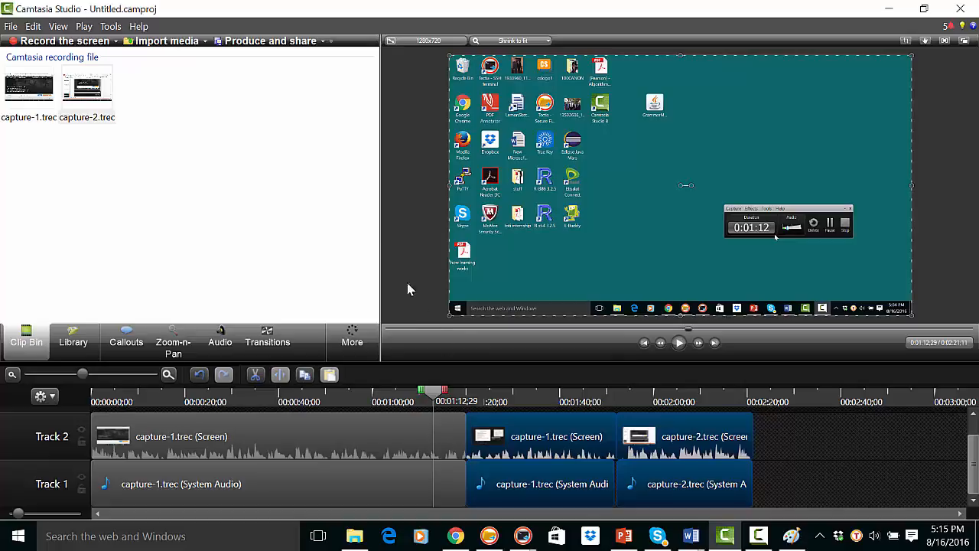
- Start producing the video with the MP4 with Smart Player (up to 720p) preset and continue to the file name and folder settings
{"action": "left_click", "coordinate": [318, 43]}
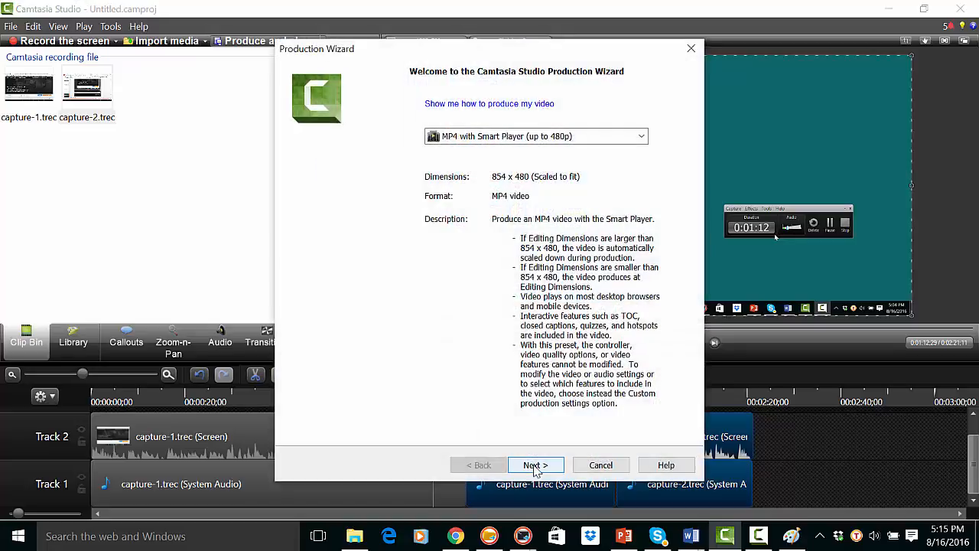
{"action": "left_click", "coordinate": [490, 138]}
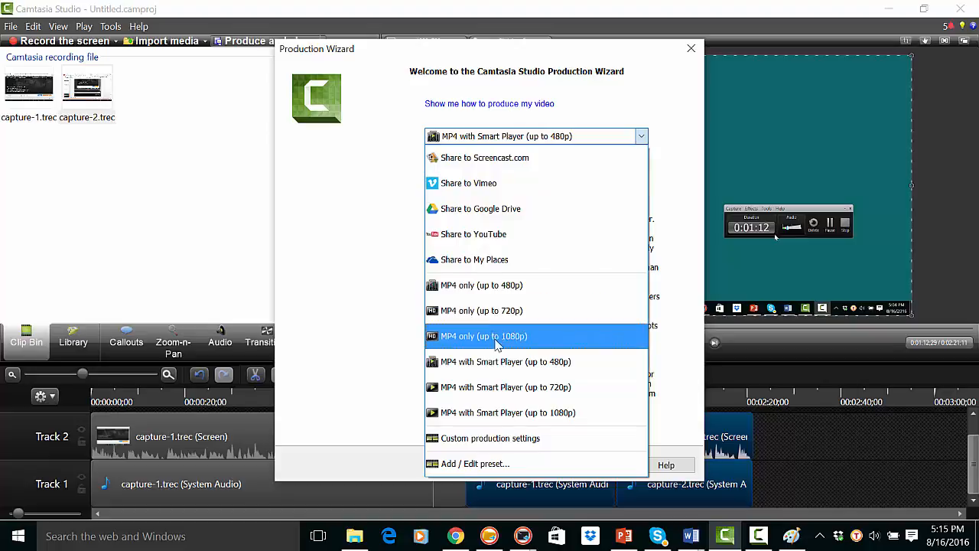
{"action": "left_click", "coordinate": [491, 387]}
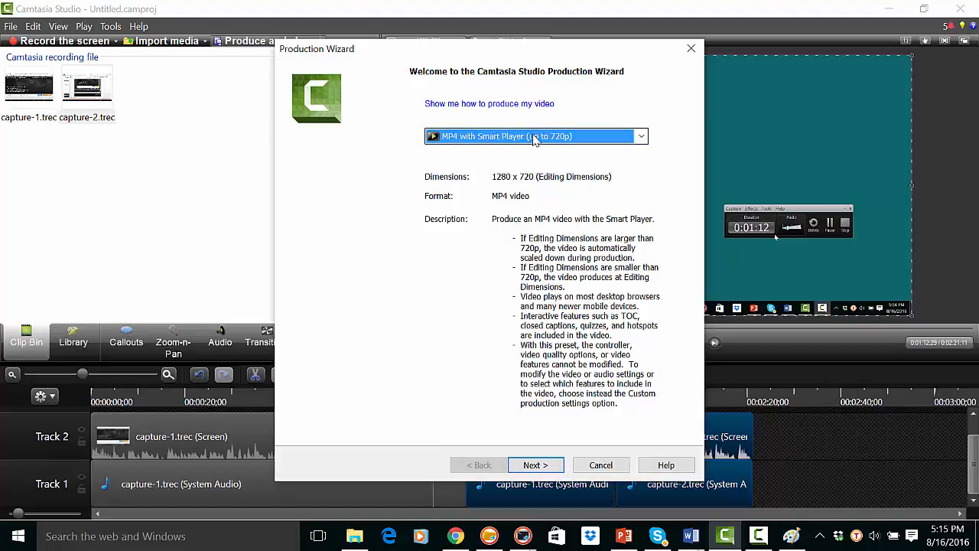
{"action": "left_click", "coordinate": [535, 137]}
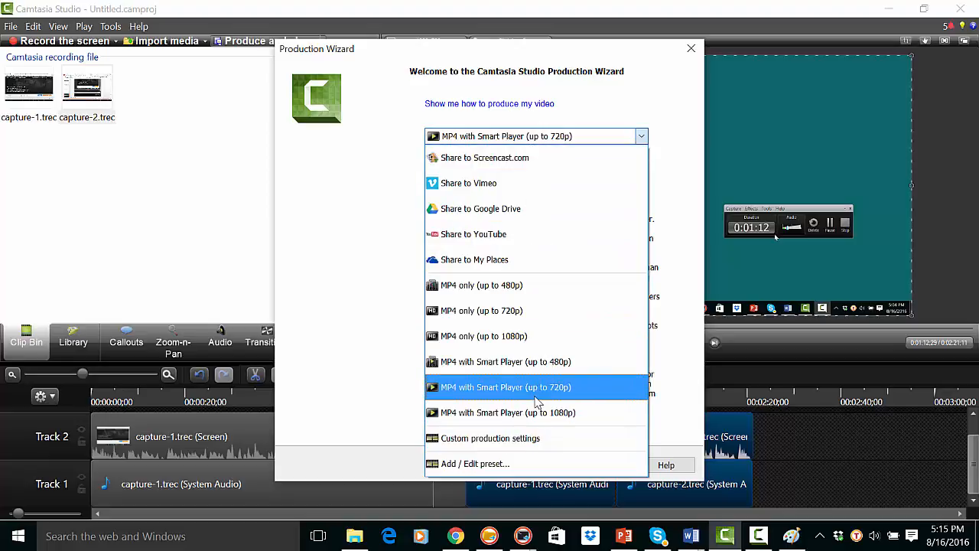
{"action": "left_click", "coordinate": [536, 396]}
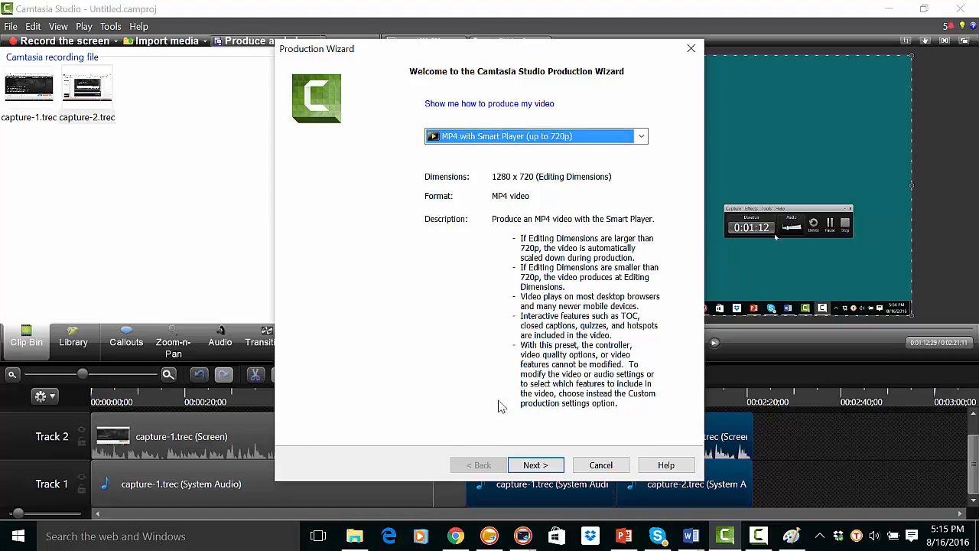
{"action": "left_click", "coordinate": [534, 465]}
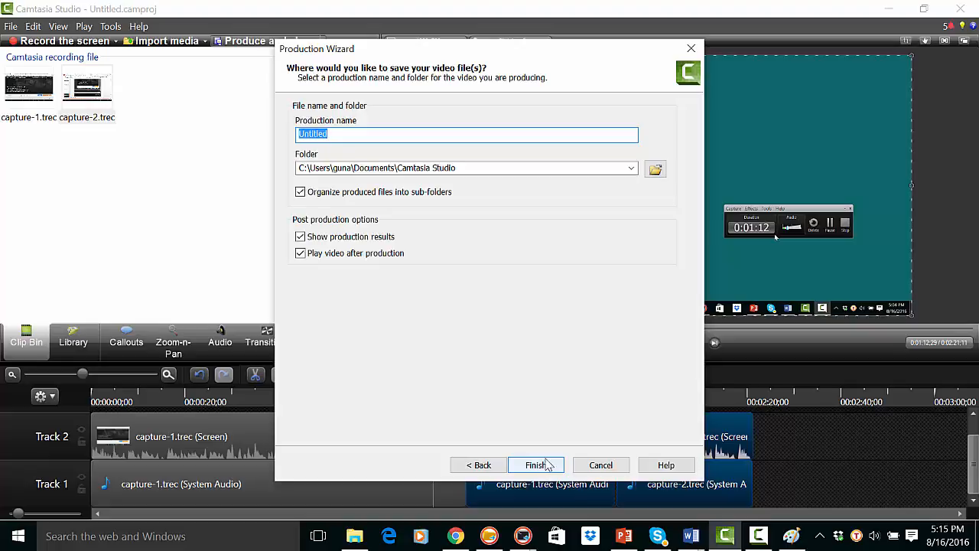
- Name the production "my Video", keeping the Camtasia Studio folder in Documents as its destination
{"action": "type", "text": "my Video"}
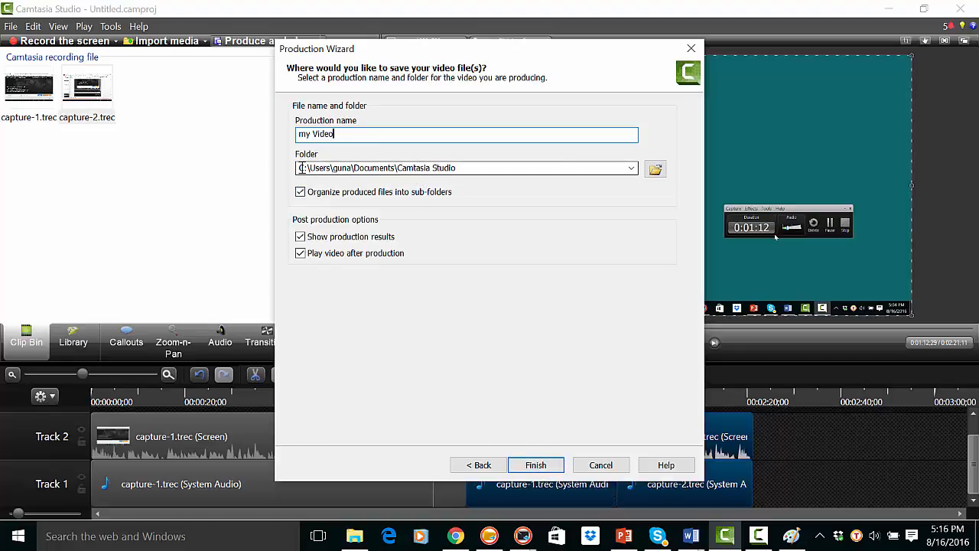
{"action": "left_click", "coordinate": [329, 168]}
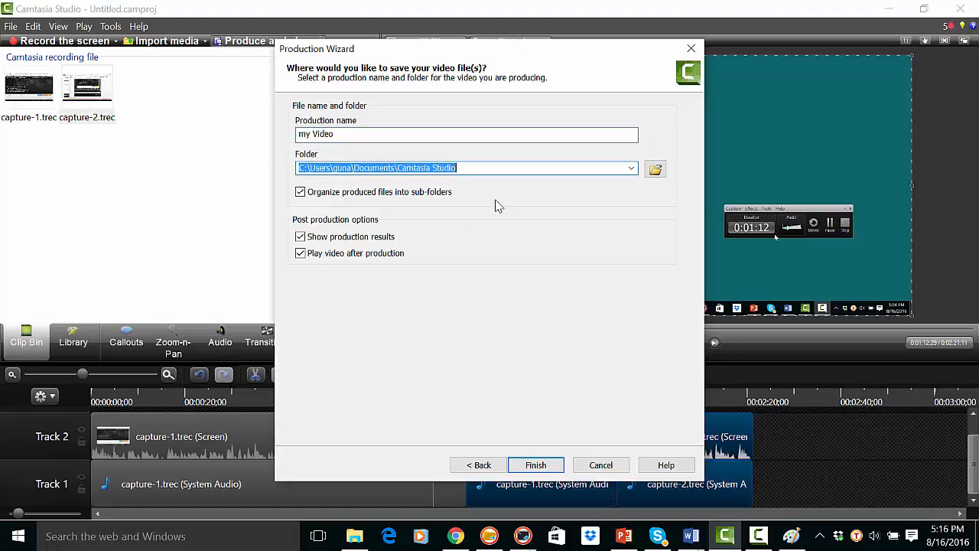
{"action": "left_click", "coordinate": [479, 168]}
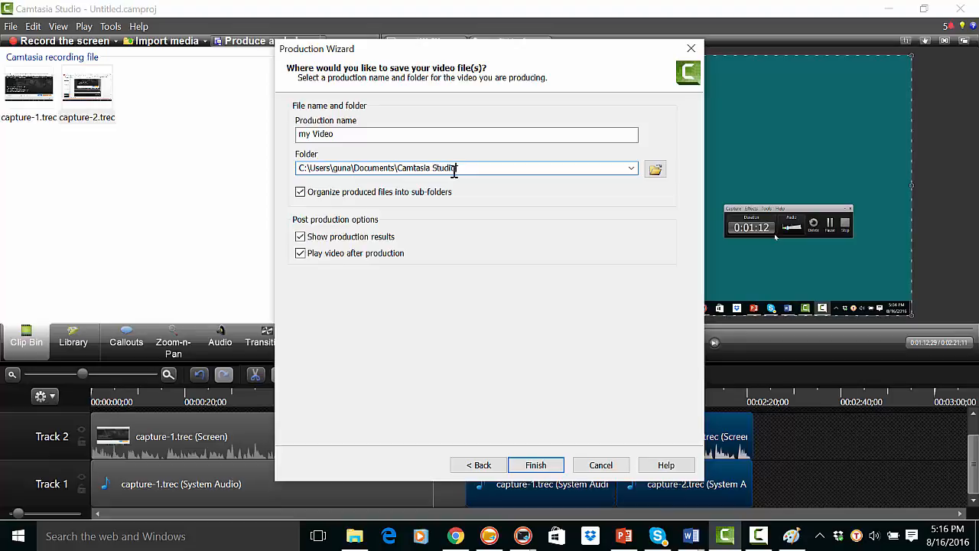
{"action": "left_click", "coordinate": [655, 170]}
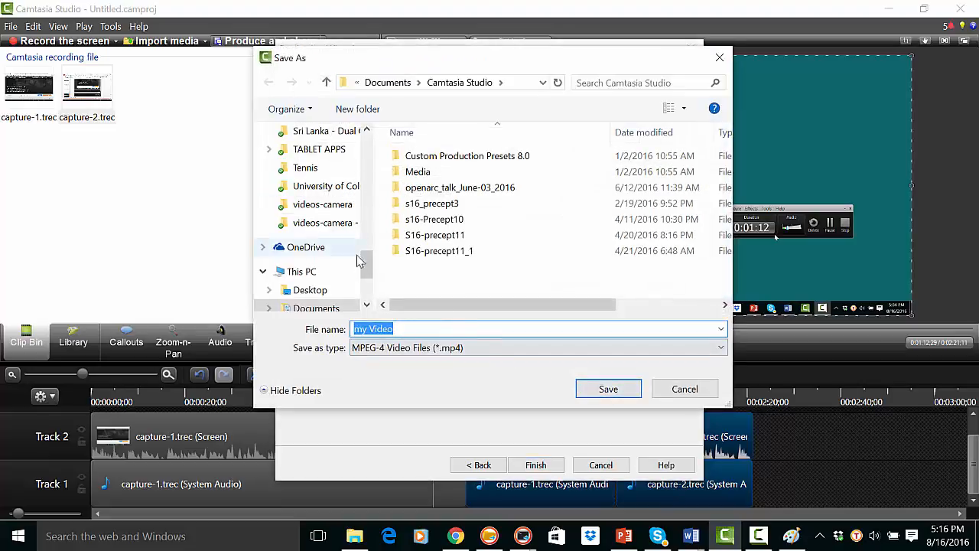
{"action": "left_click_drag", "start_coordinate": [366, 274], "coordinate": [367, 149]}
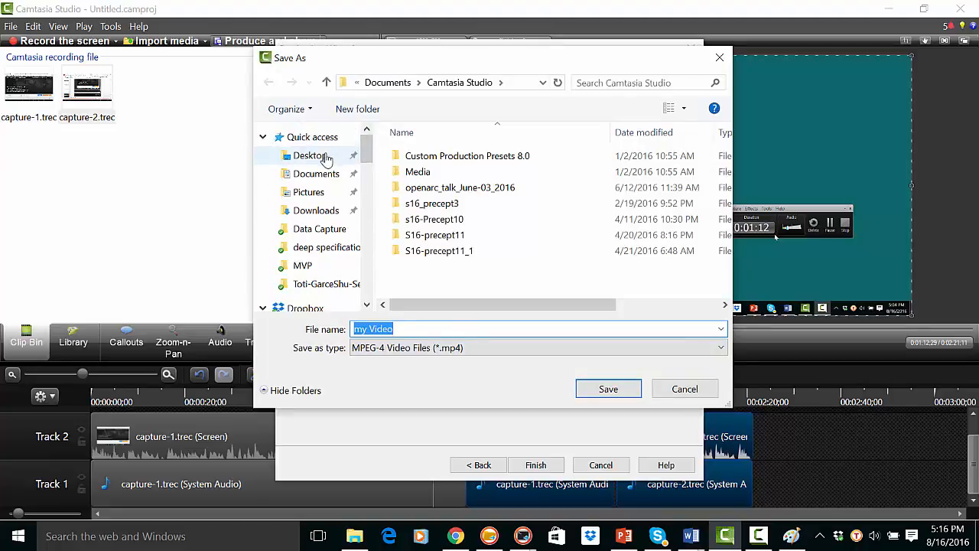
{"action": "left_click", "coordinate": [719, 60]}
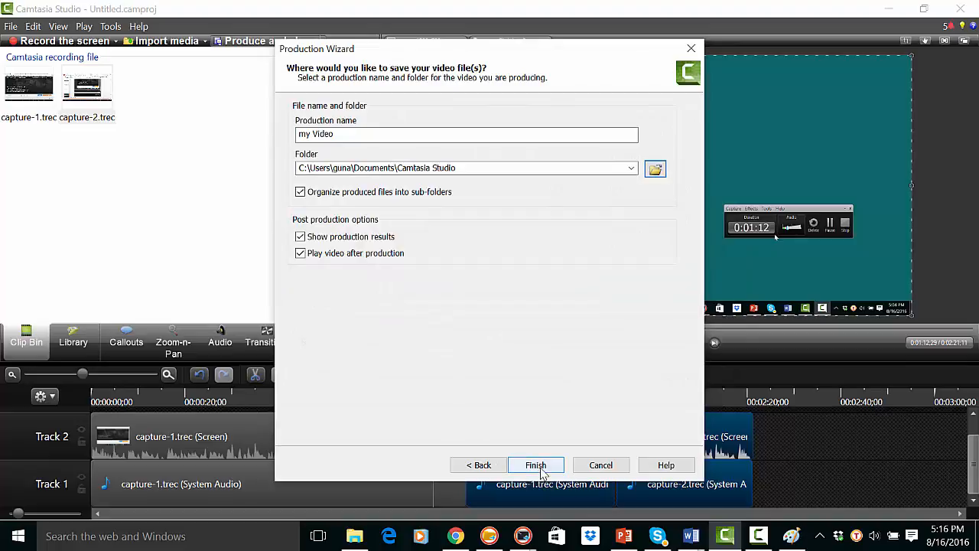
- Produce the video, dismiss the choice of app for opening it, and finish the production results
{"action": "left_click", "coordinate": [533, 465]}
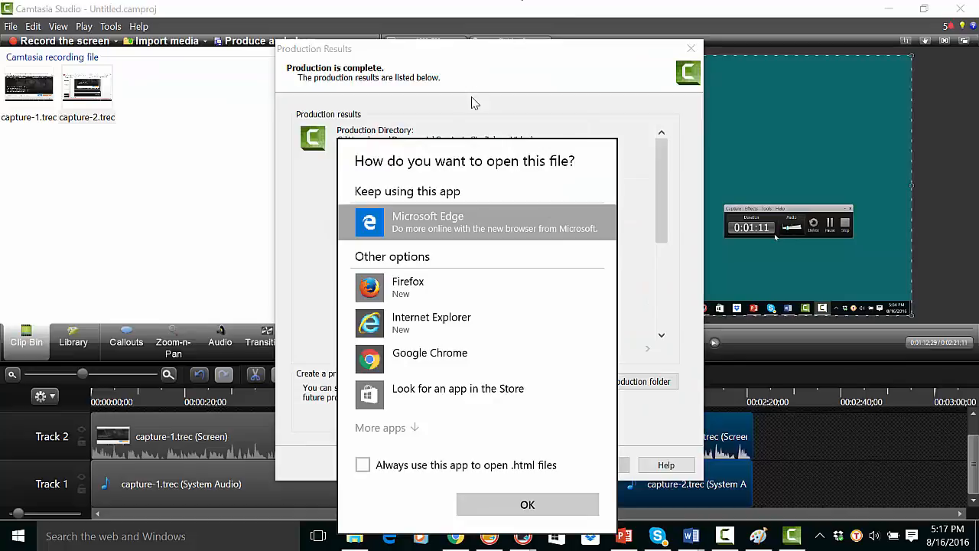
{"action": "left_click", "coordinate": [955, 219]}
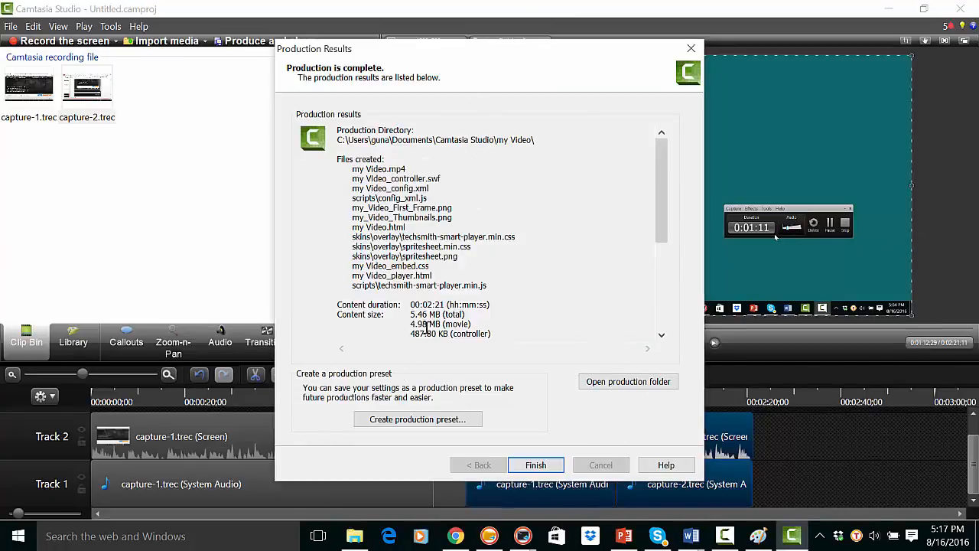
{"action": "left_click", "coordinate": [538, 466]}
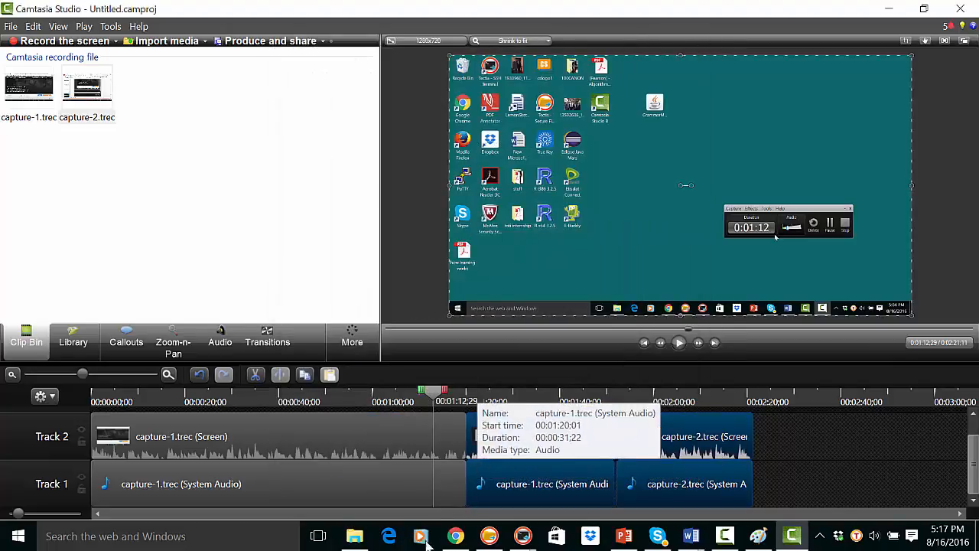
- Switch to File Explorer and open the produced video's folder at Documents > Camtasia Studio > my Video
{"action": "left_click", "coordinate": [354, 536]}
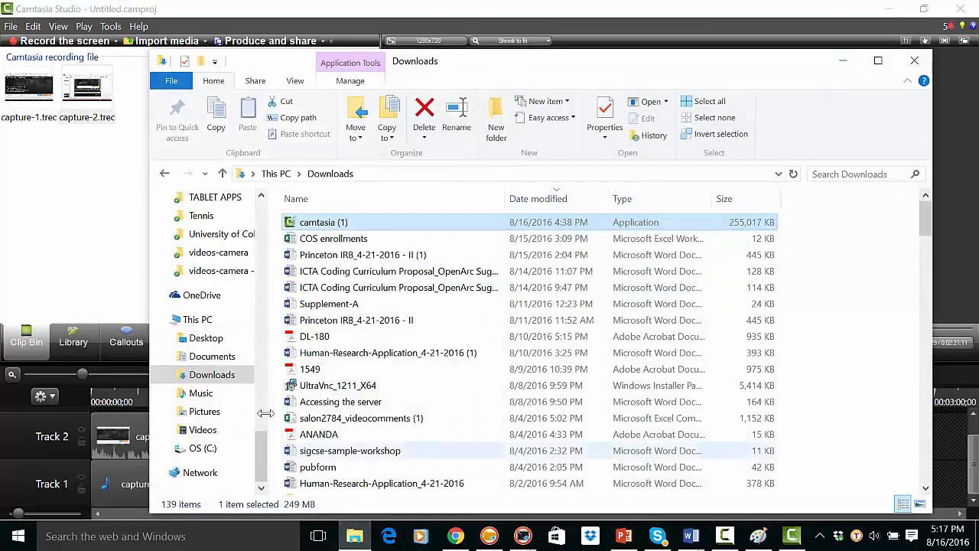
{"action": "left_click", "coordinate": [212, 356]}
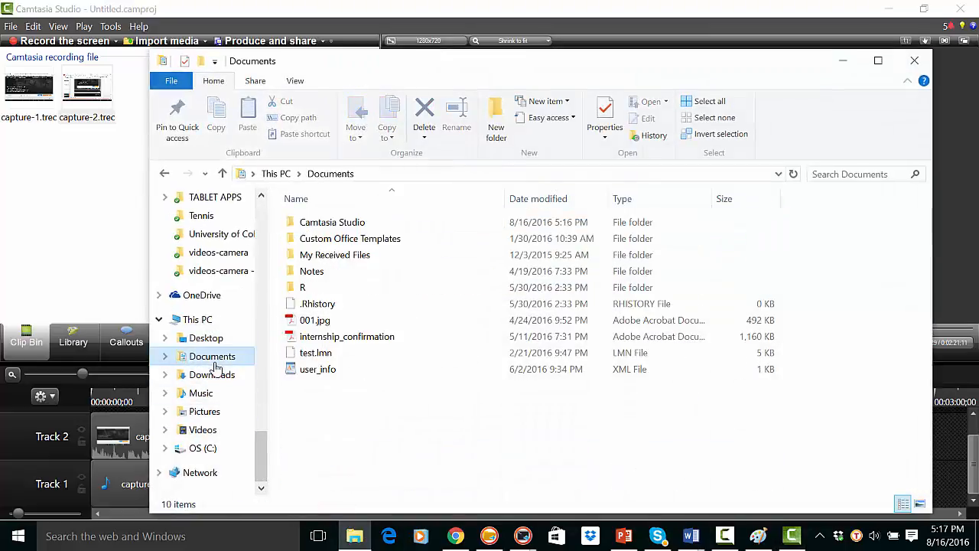
{"action": "double_click", "coordinate": [326, 226]}
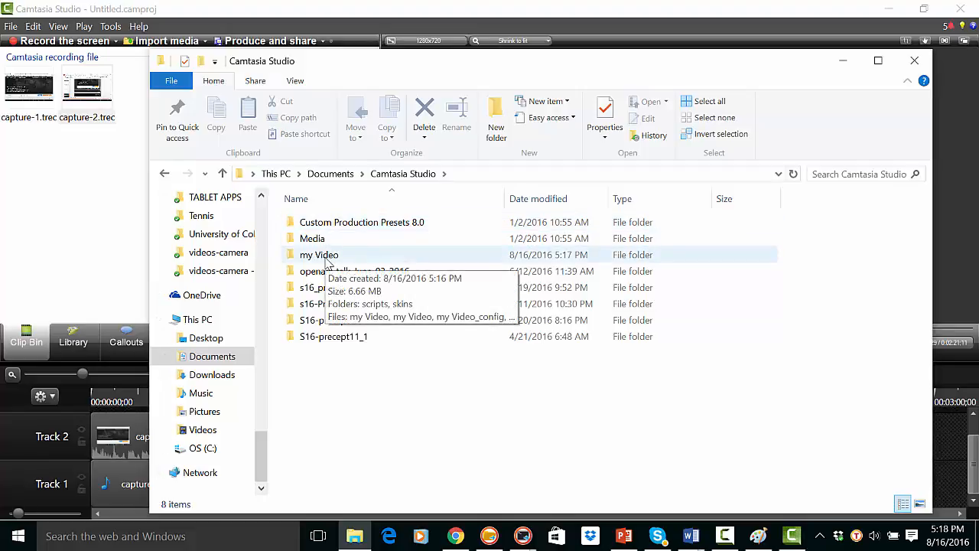
{"action": "double_click", "coordinate": [326, 257]}
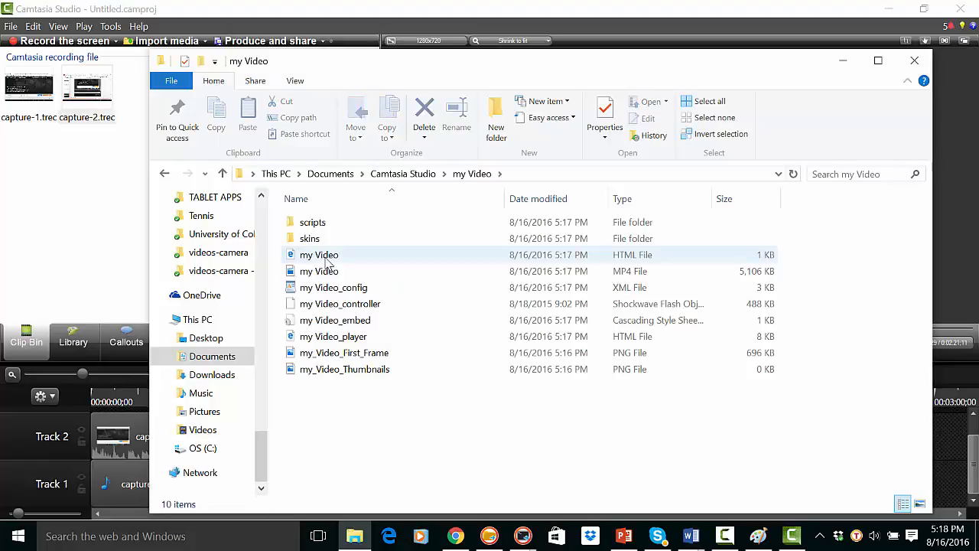
- Select the produced my Video MP4 file, and switch to Chrome to open YouTube's video upload page
{"action": "left_click", "coordinate": [329, 273]}
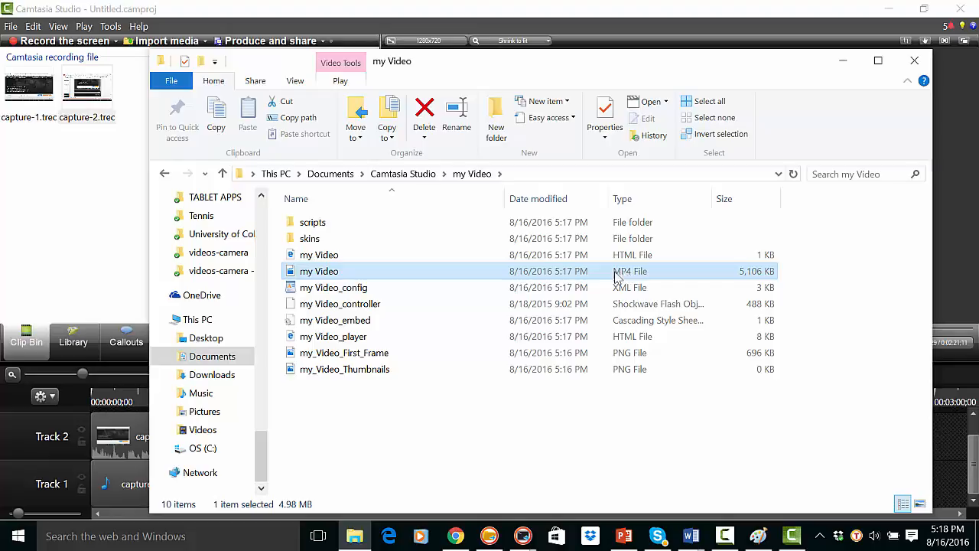
{"action": "left_click", "coordinate": [457, 538]}
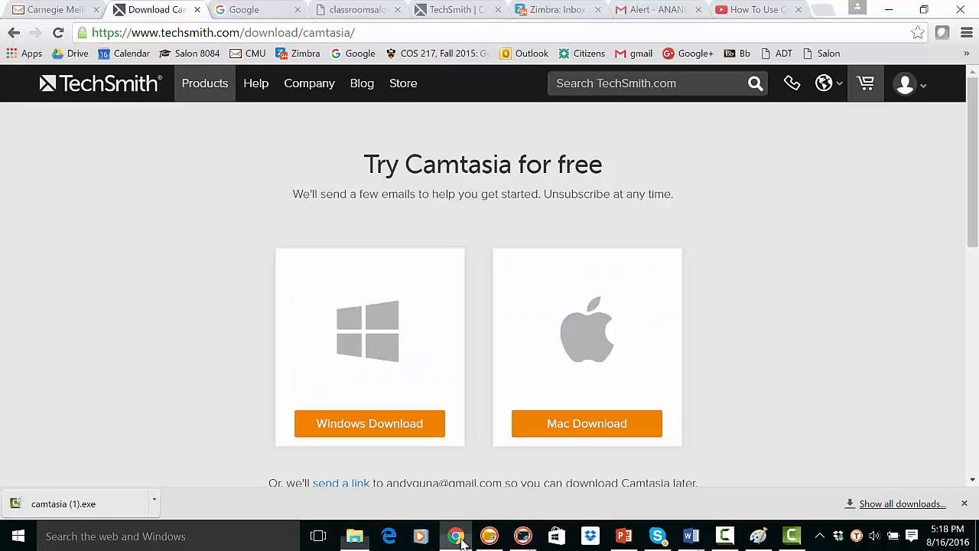
{"action": "left_click", "coordinate": [357, 32]}
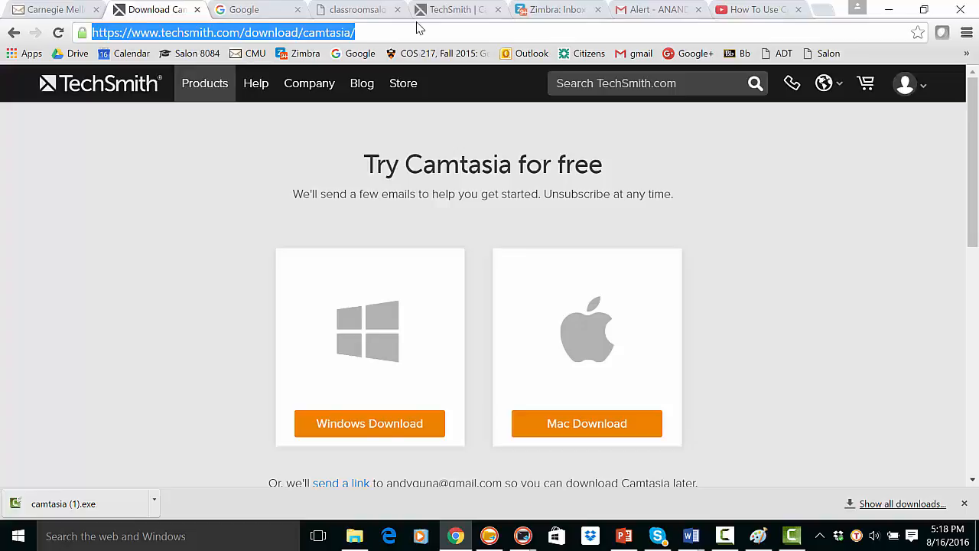
{"action": "type", "text": "youtube.com"}
{"action": "key", "text": "Return"}
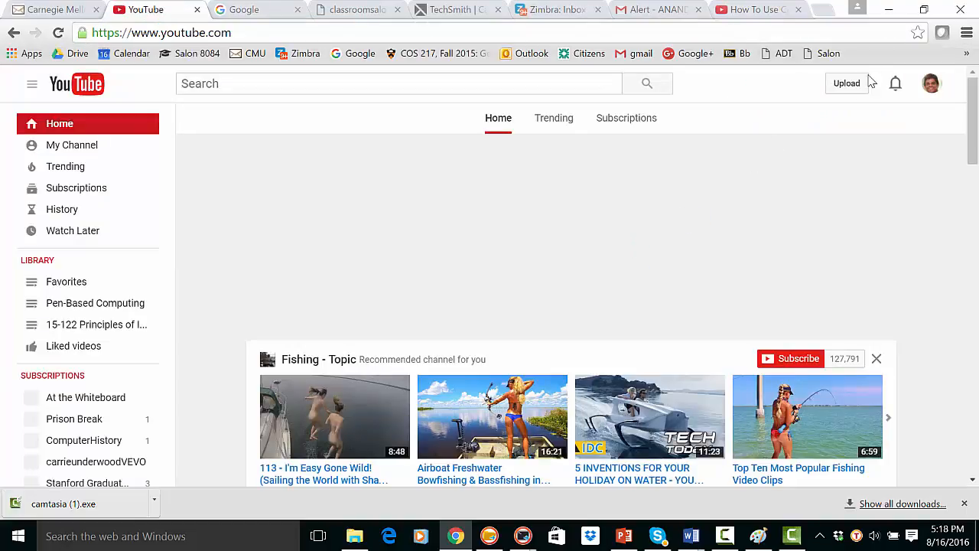
{"action": "left_click", "coordinate": [852, 92]}
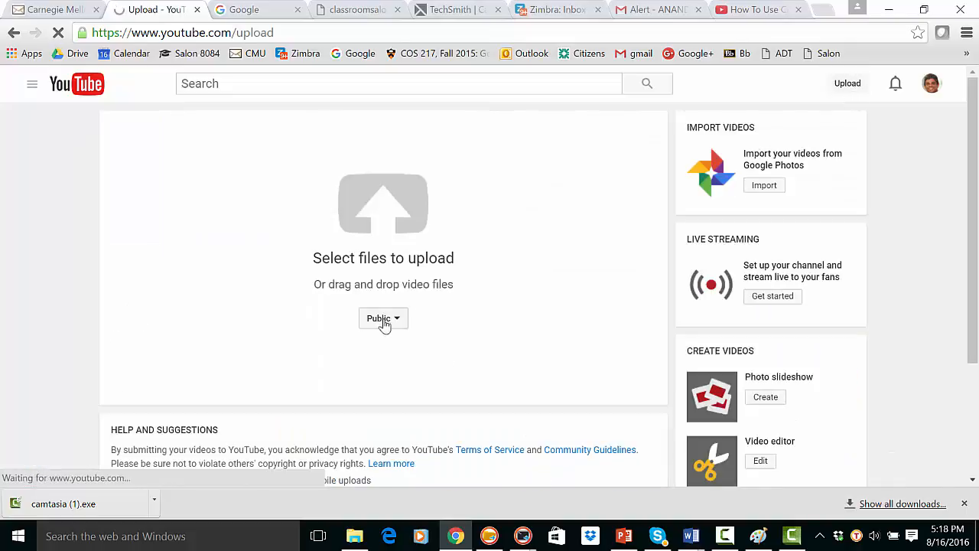
- Upload the my Video MP4 file from Documents > Camtasia Studio > my Video
{"action": "left_click", "coordinate": [435, 262]}
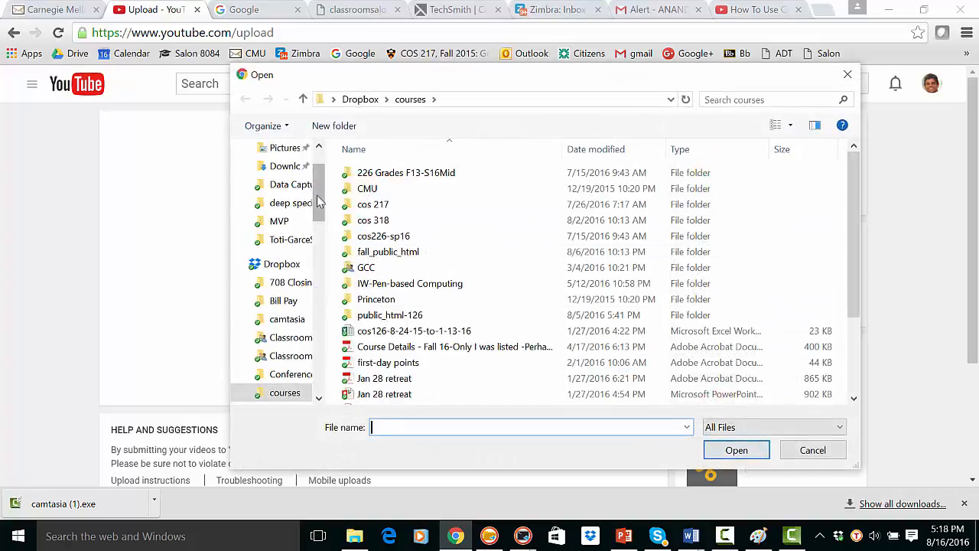
{"action": "left_click_drag", "start_coordinate": [318, 219], "coordinate": [319, 243]}
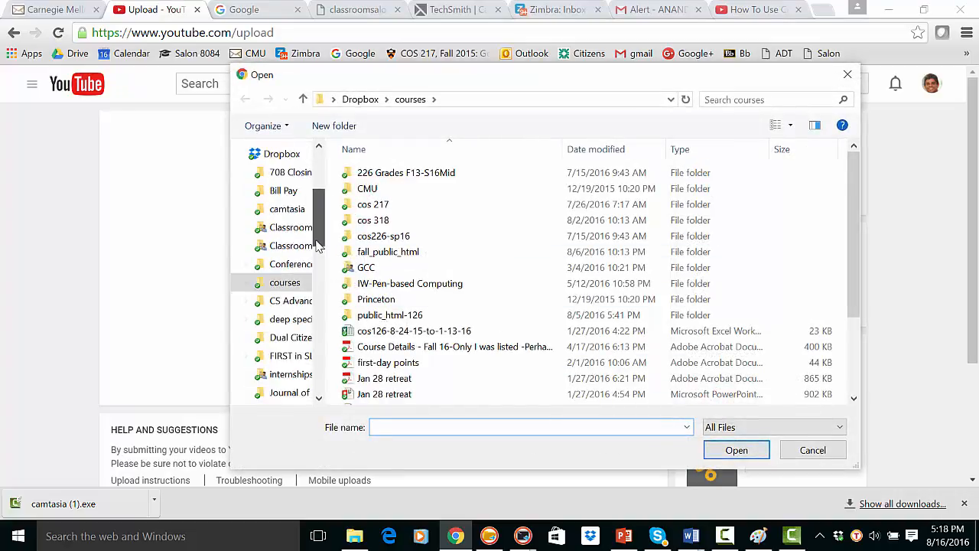
{"action": "left_click", "coordinate": [299, 215]}
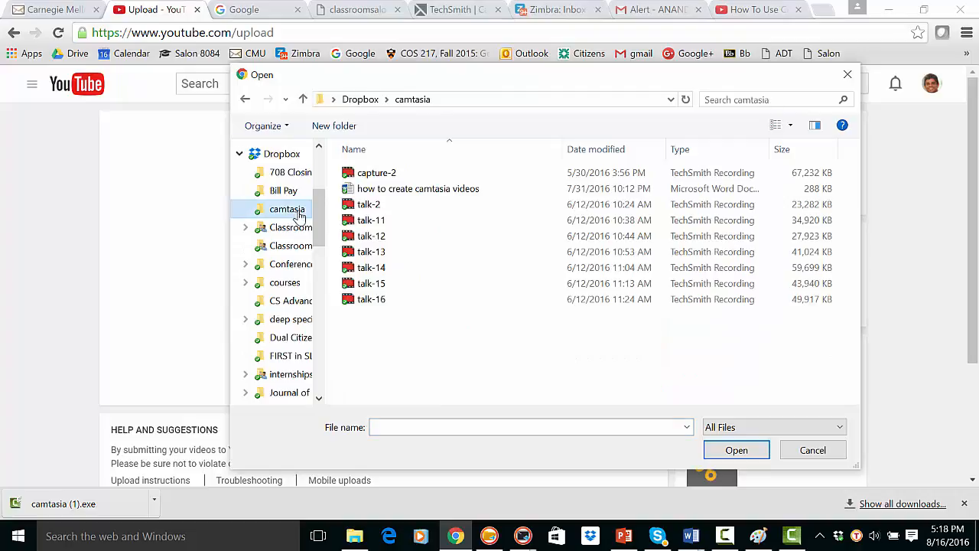
{"action": "left_click", "coordinate": [303, 99]}
{"action": "scroll", "coordinate": [322, 287], "scroll_direction": "down", "scroll_amount": 2}
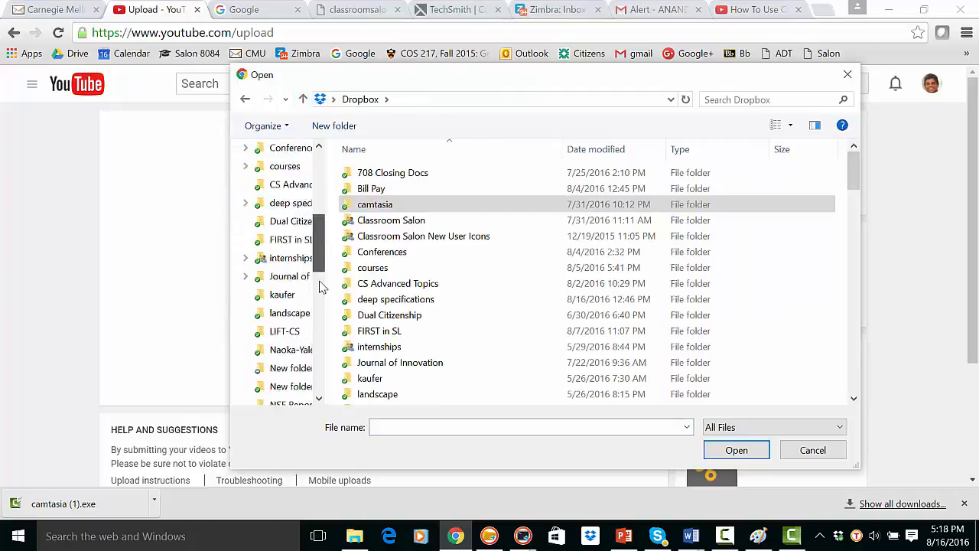
{"action": "scroll", "coordinate": [321, 287], "scroll_direction": "down", "scroll_amount": 4}
{"action": "left_click", "coordinate": [304, 273]}
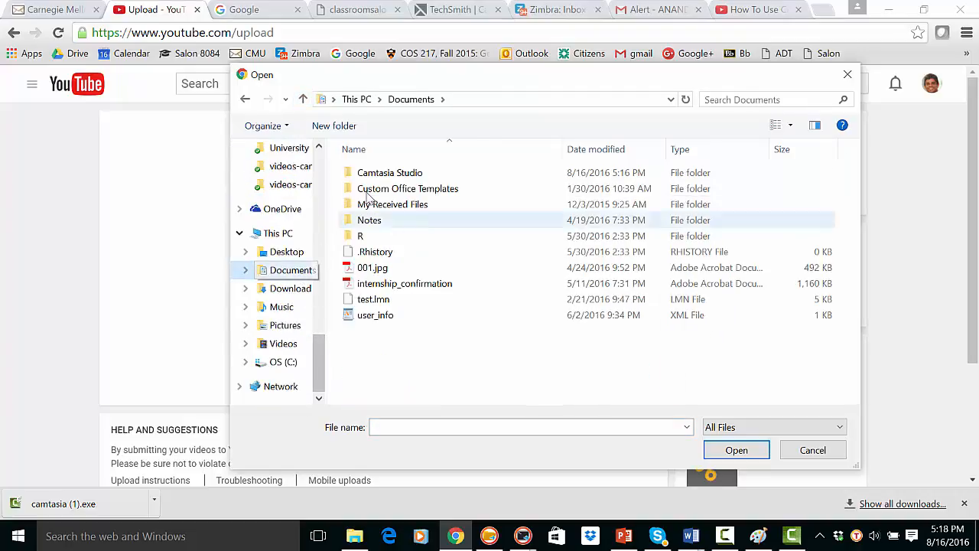
{"action": "double_click", "coordinate": [401, 173]}
{"action": "double_click", "coordinate": [371, 204]}
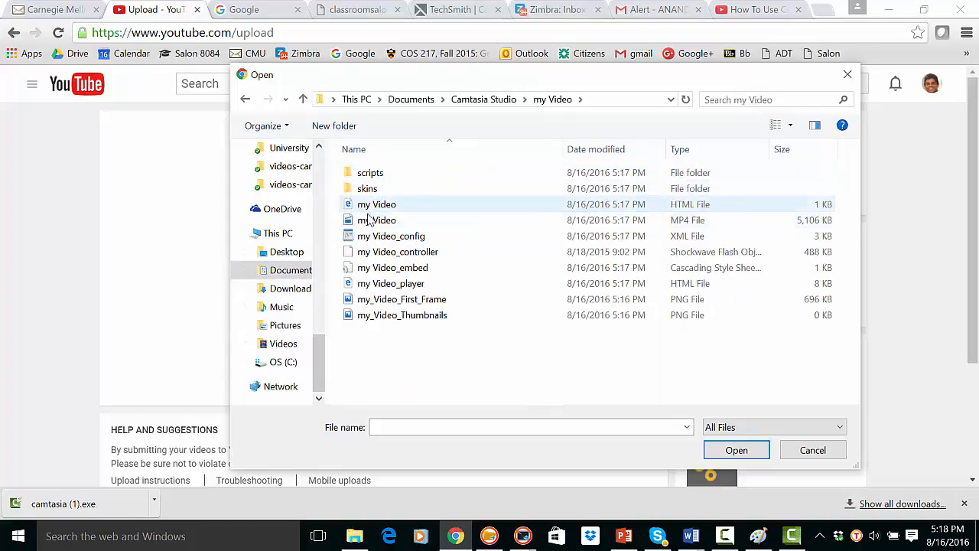
{"action": "left_click", "coordinate": [372, 221]}
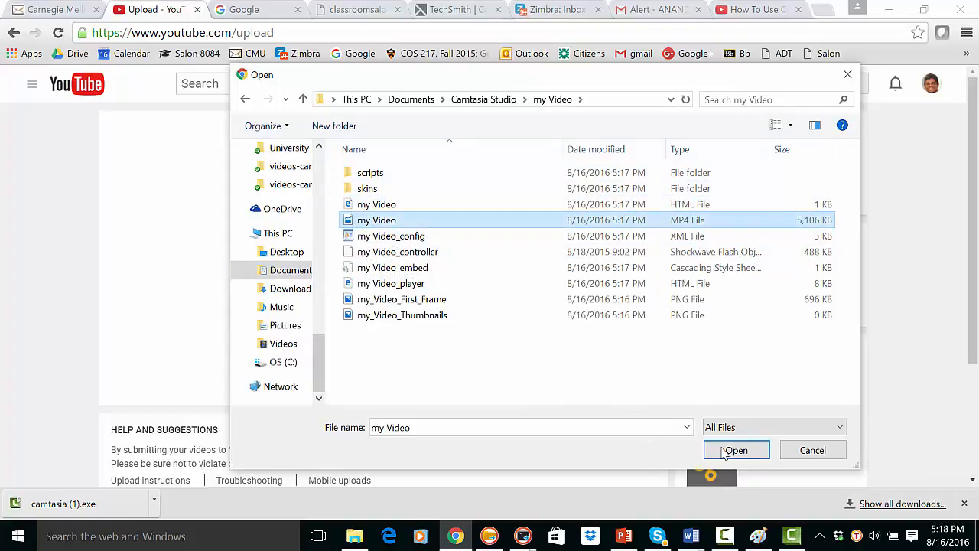
{"action": "left_click", "coordinate": [734, 450]}
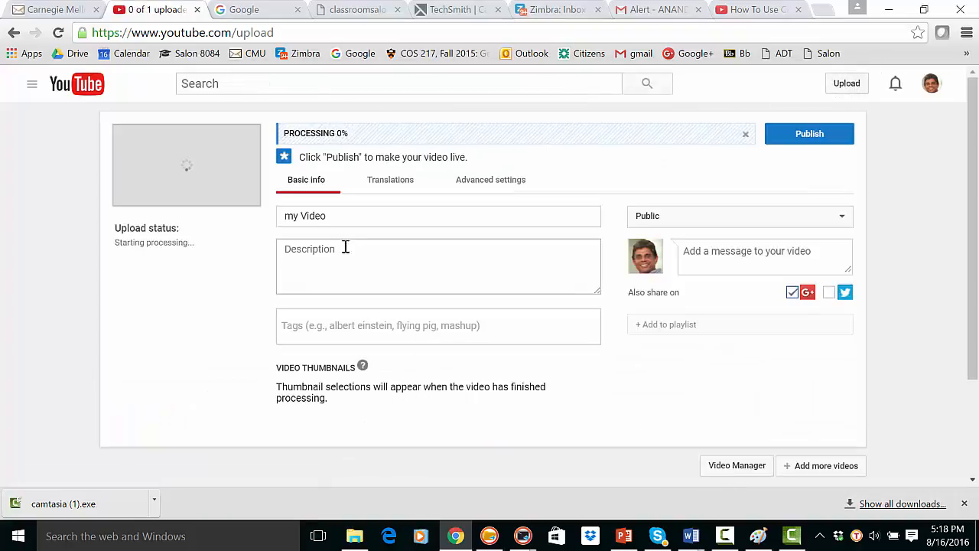
- Replace the uploaded video's title with "How to use Camtasia Studio"
{"action": "left_click_drag", "start_coordinate": [337, 223], "coordinate": [253, 230]}
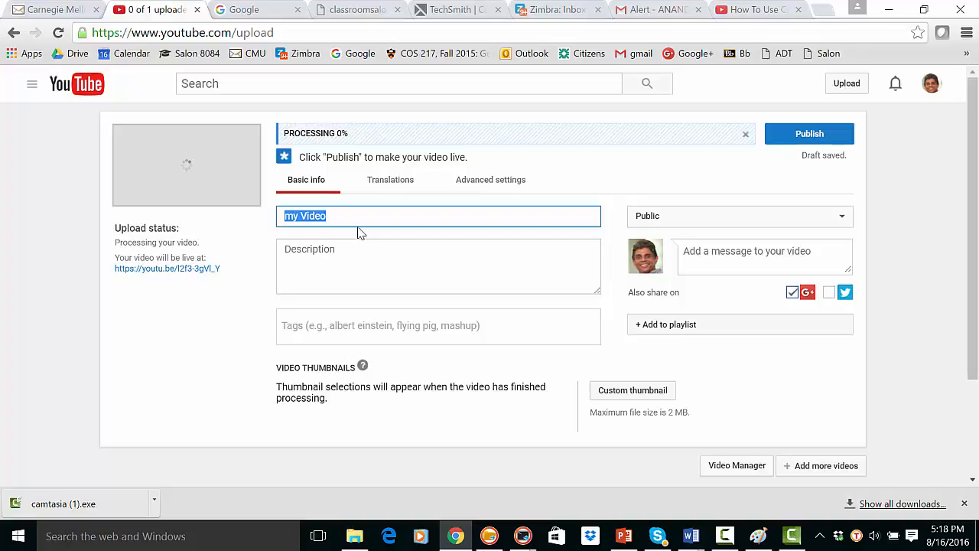
{"action": "type", "text": "How t"}
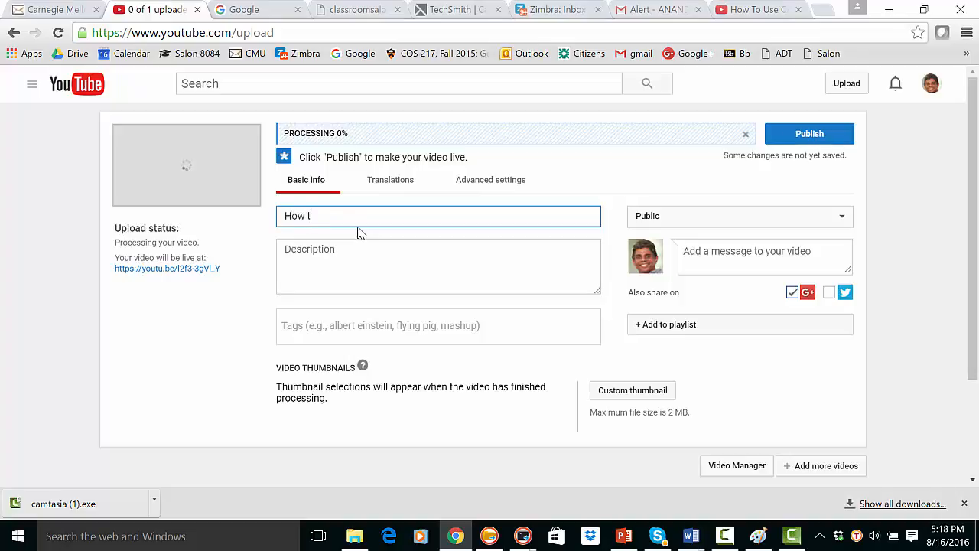
{"action": "type", "text": "o use Camtasia Studio"}
- Enter the video description "This video provides an introduction to creating instructional videos using camtasia studio"
{"action": "left_click", "coordinate": [311, 248]}
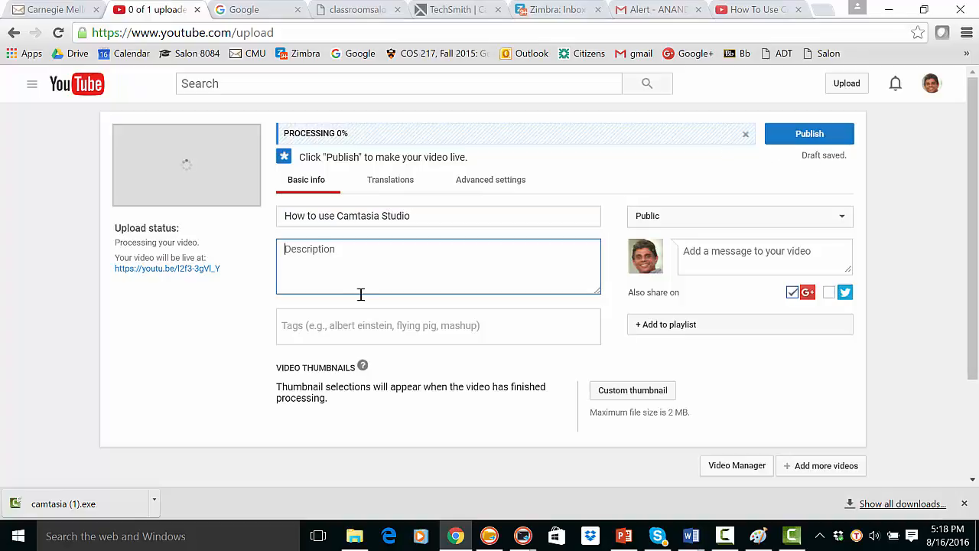
{"action": "type", "text": "This vide"}
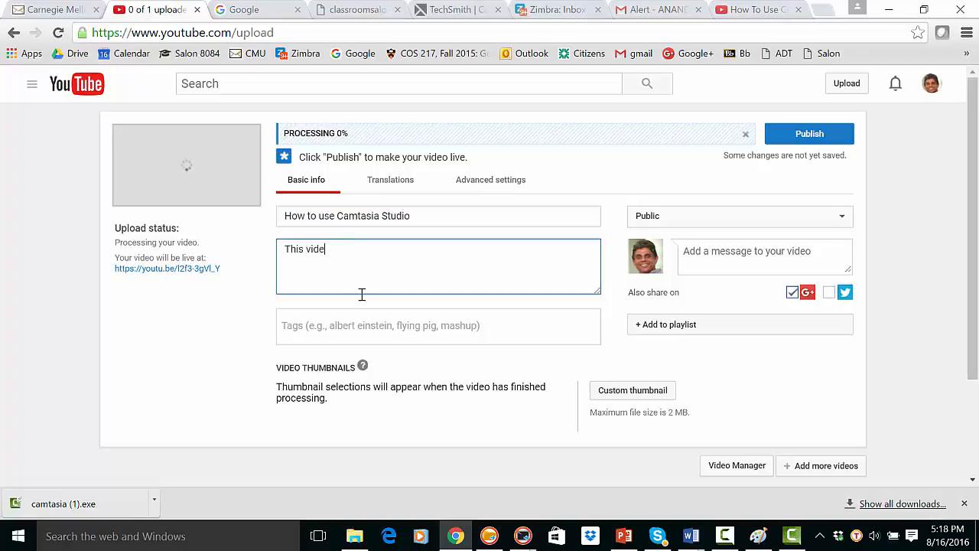
{"action": "type", "text": "o provides an int"}
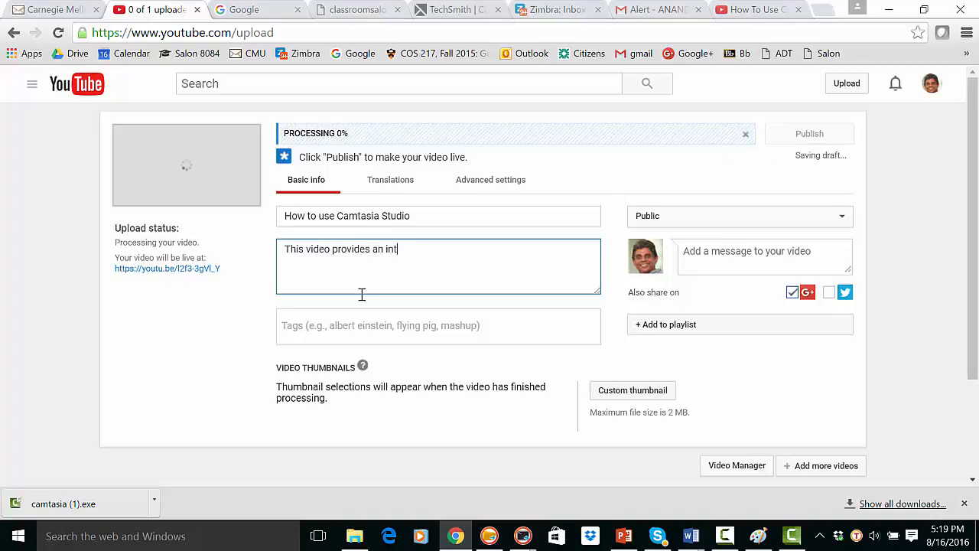
{"action": "type", "text": "roduction to ca"}
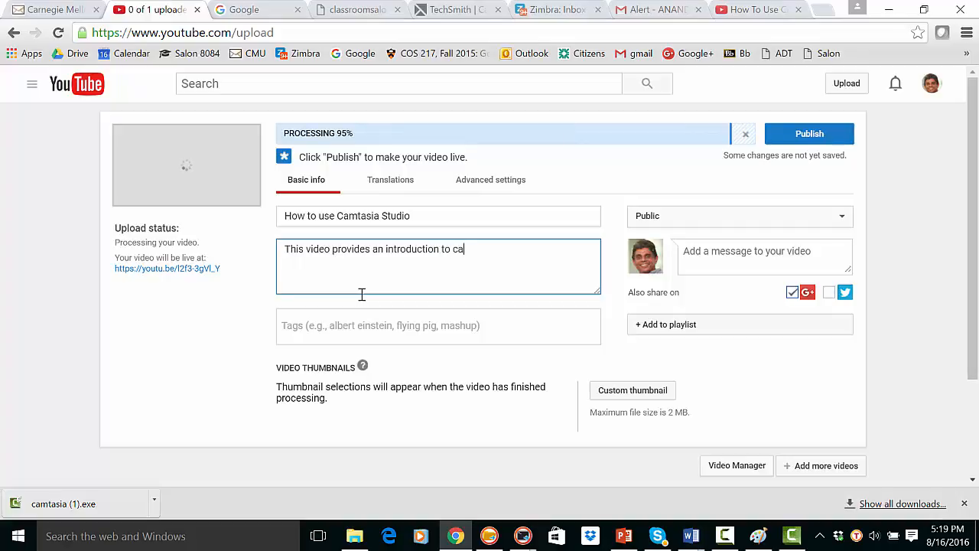
{"action": "type", "text": "m"}
{"action": "key", "text": "BackSpace"}
{"action": "key", "text": "BackSpace"}
{"action": "type", "text": "reating instructional videos uisn"}
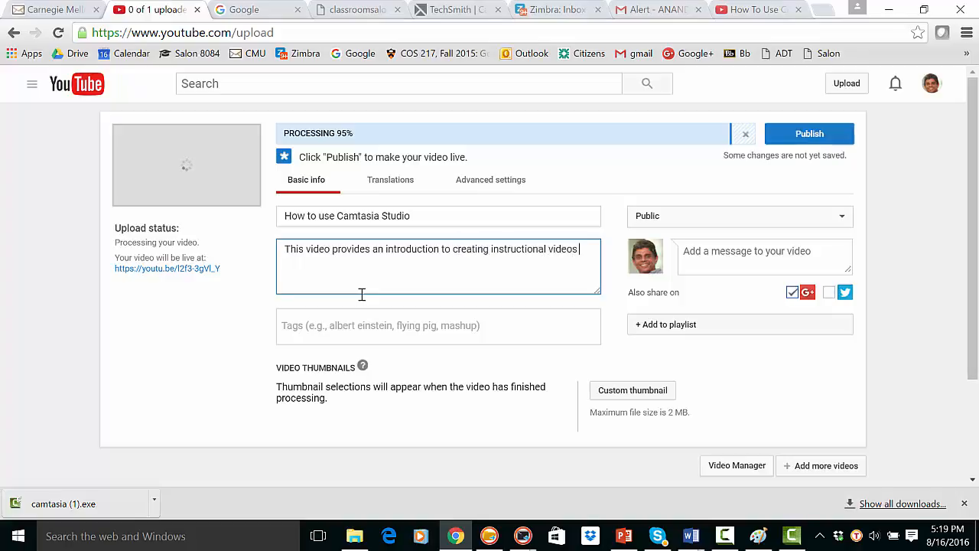
{"action": "key", "text": "BackSpace"}
{"action": "key", "text": "BackSpace"}
{"action": "key", "text": "BackSpace"}
{"action": "type", "text": "sing cam"}
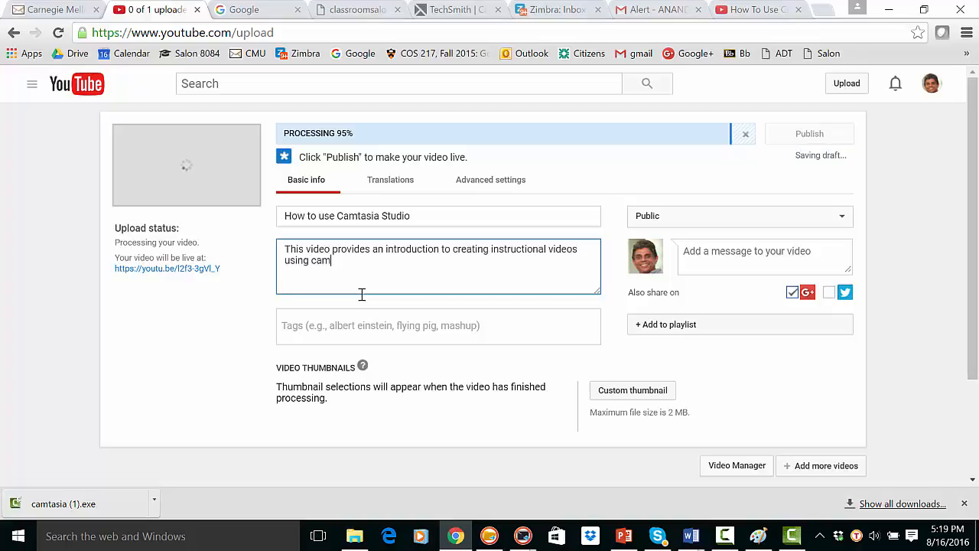
{"action": "type", "text": "ta"}
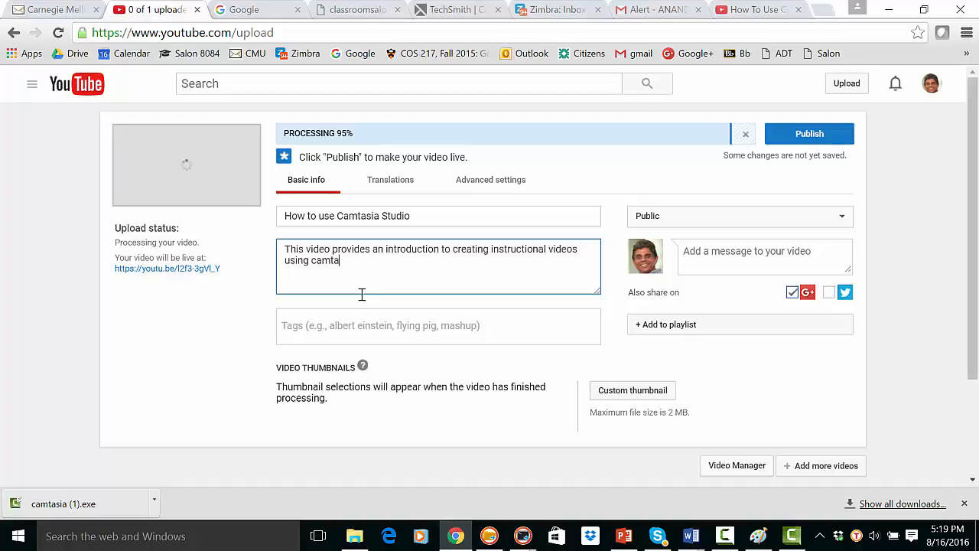
{"action": "type", "text": "sia studio"}
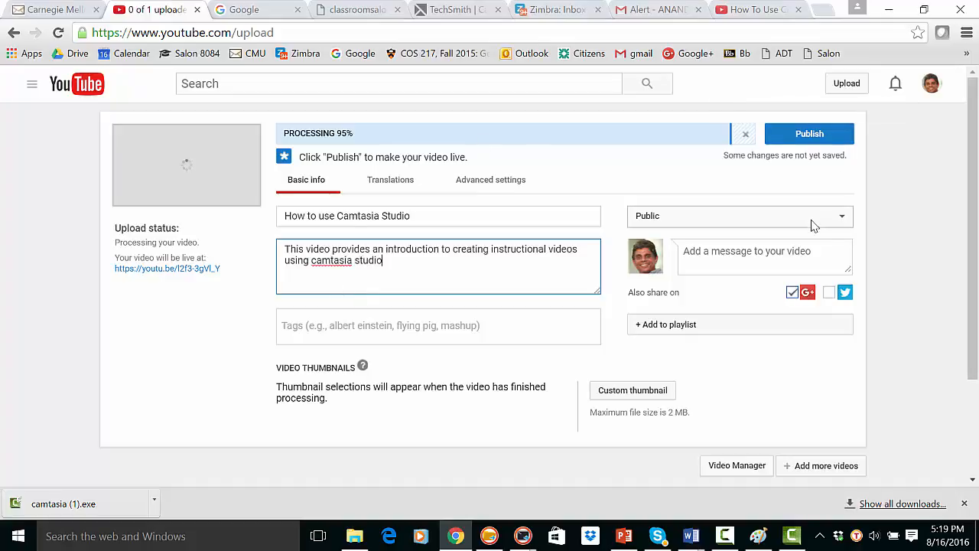
- Publish the uploaded video, keeping its privacy setting at Public
{"action": "left_click", "coordinate": [815, 138]}
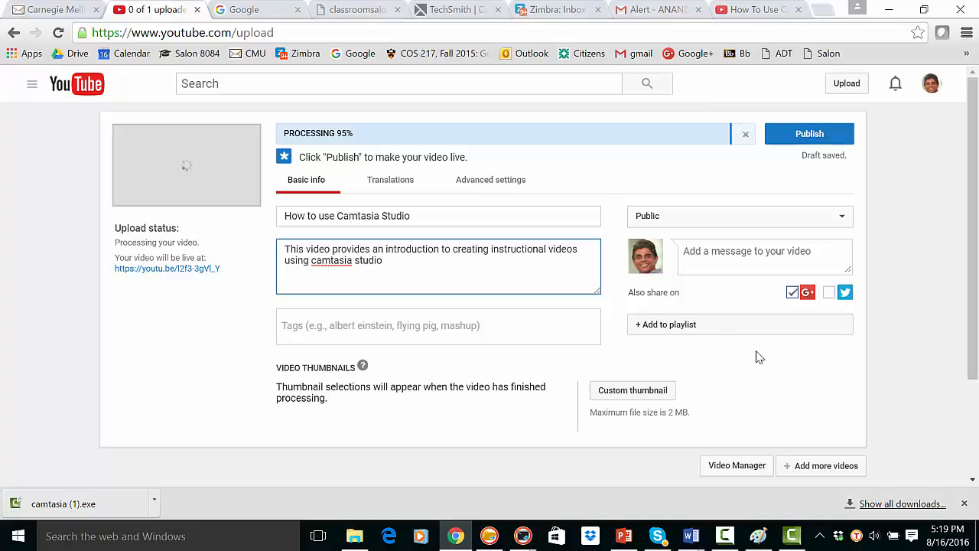
{"action": "left_click", "coordinate": [794, 142]}
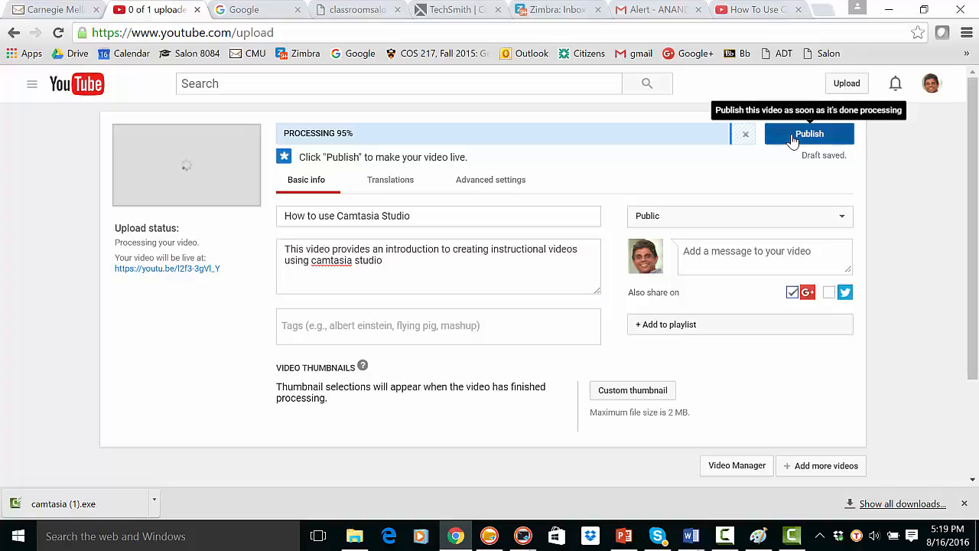